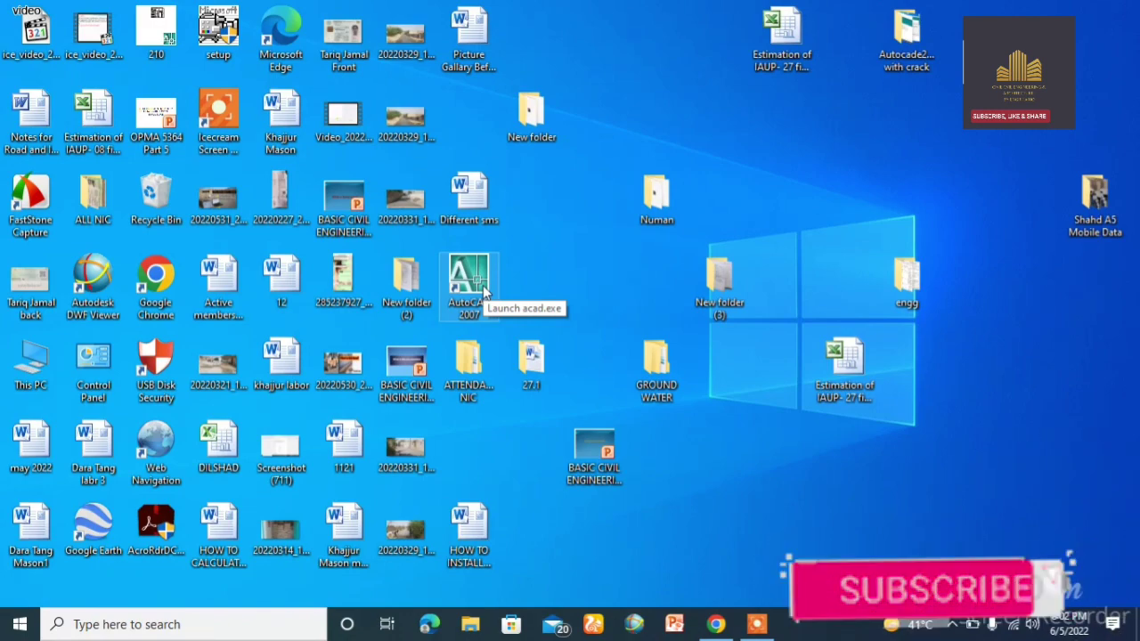
Step: Try the AutoCAD 2007 desktop shortcut, viewing then dismissing its context menu
double_click(483, 285)
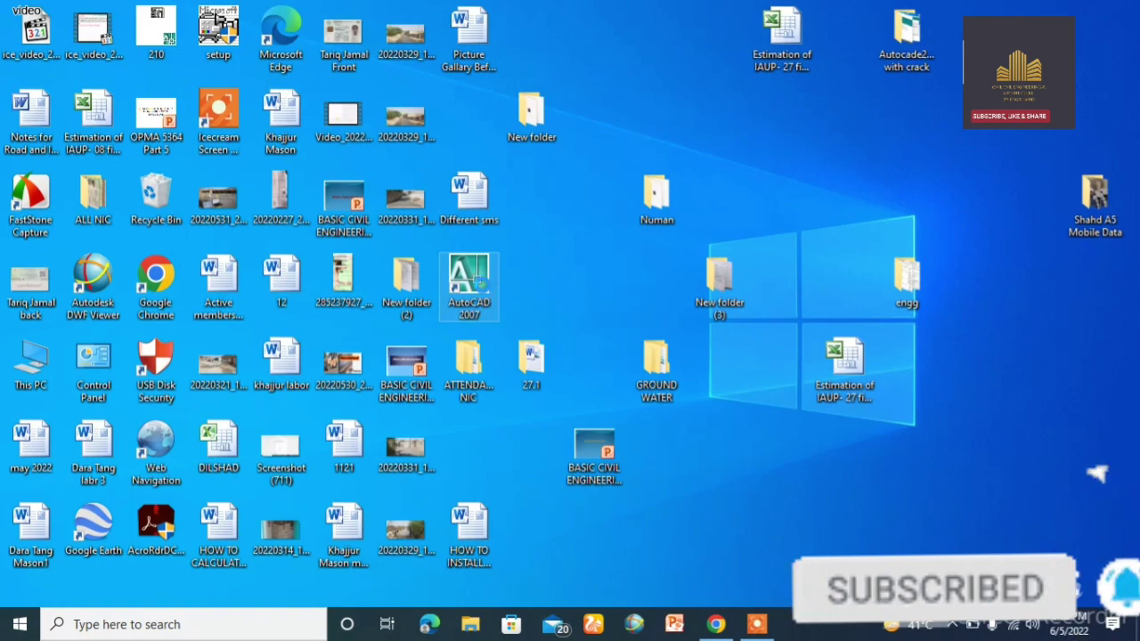
right_click(483, 285)
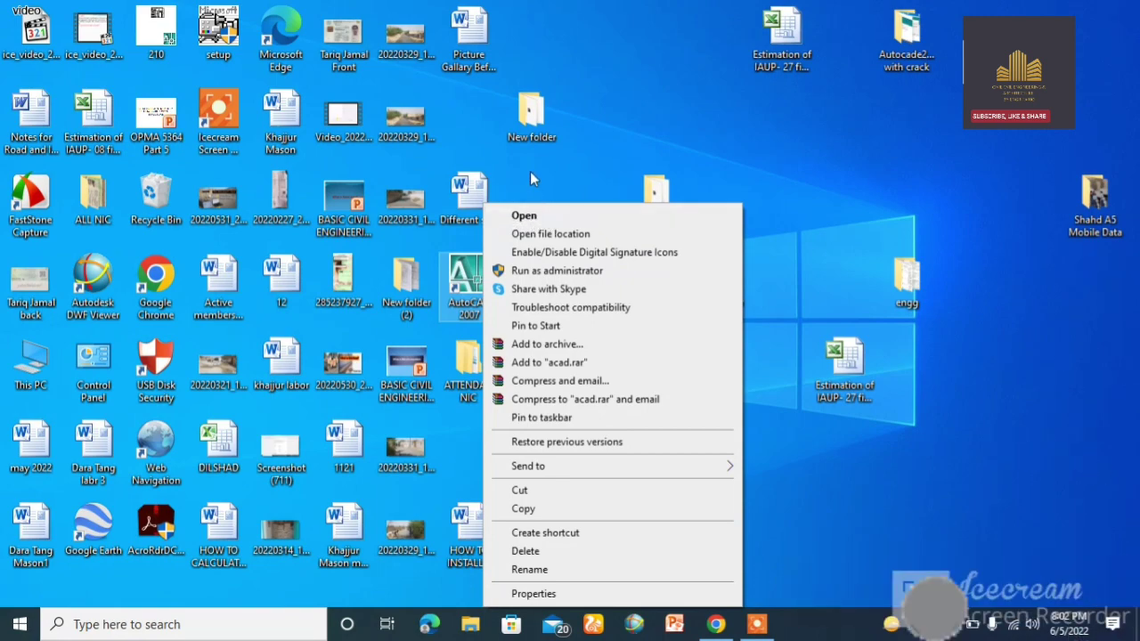
click(530, 171)
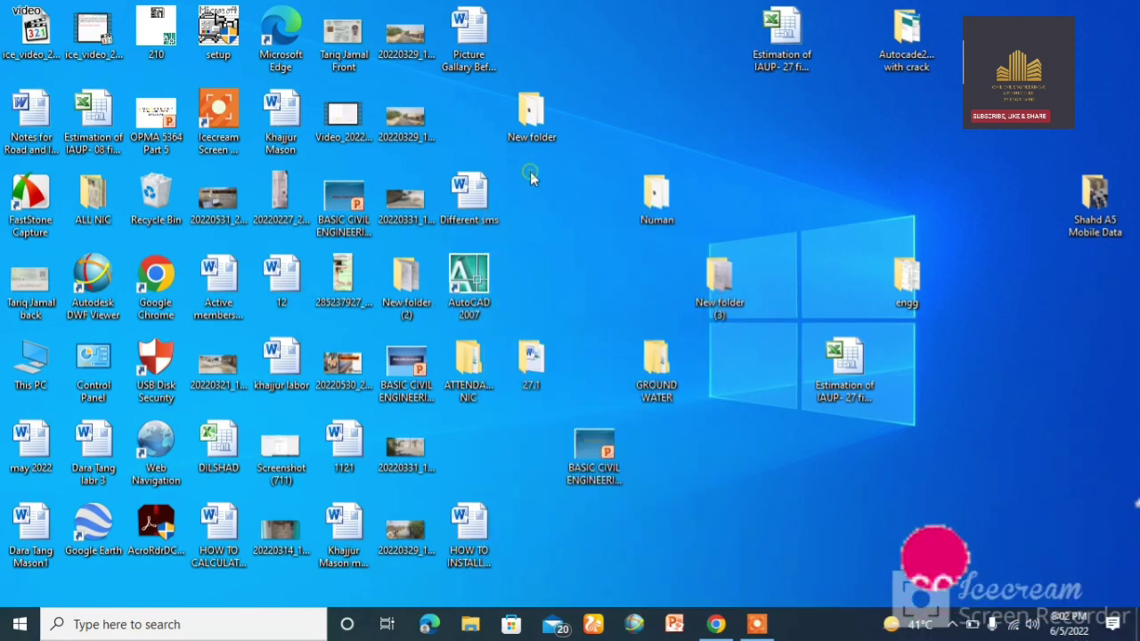
Step: Launch AutoCAD 2007 from the Start menu's Autodesk program group
click(17, 628)
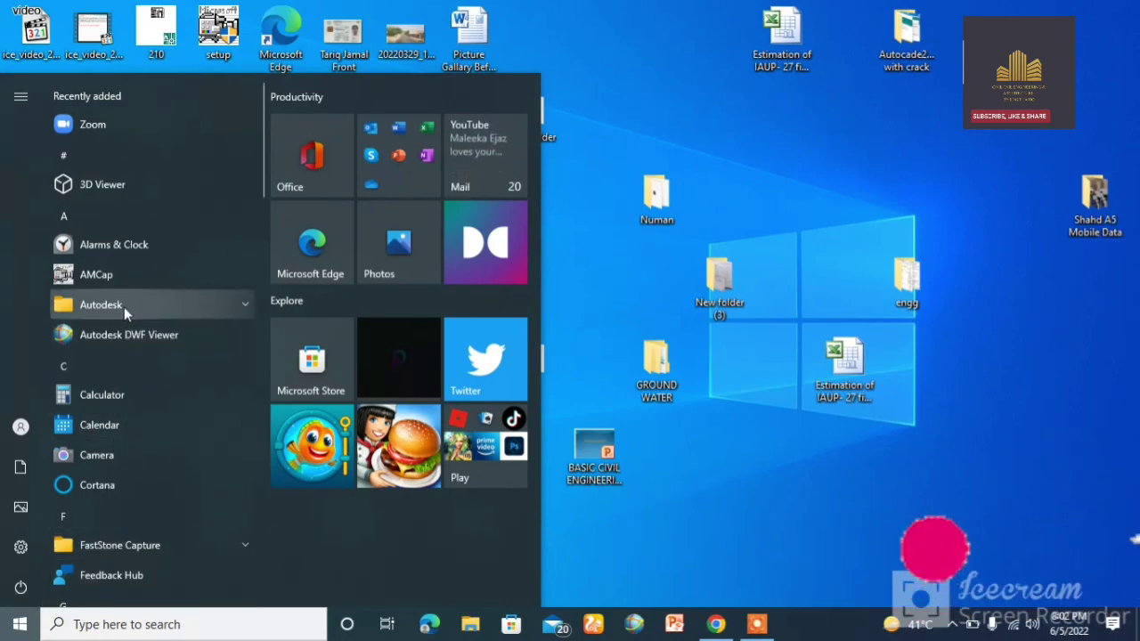
click(162, 305)
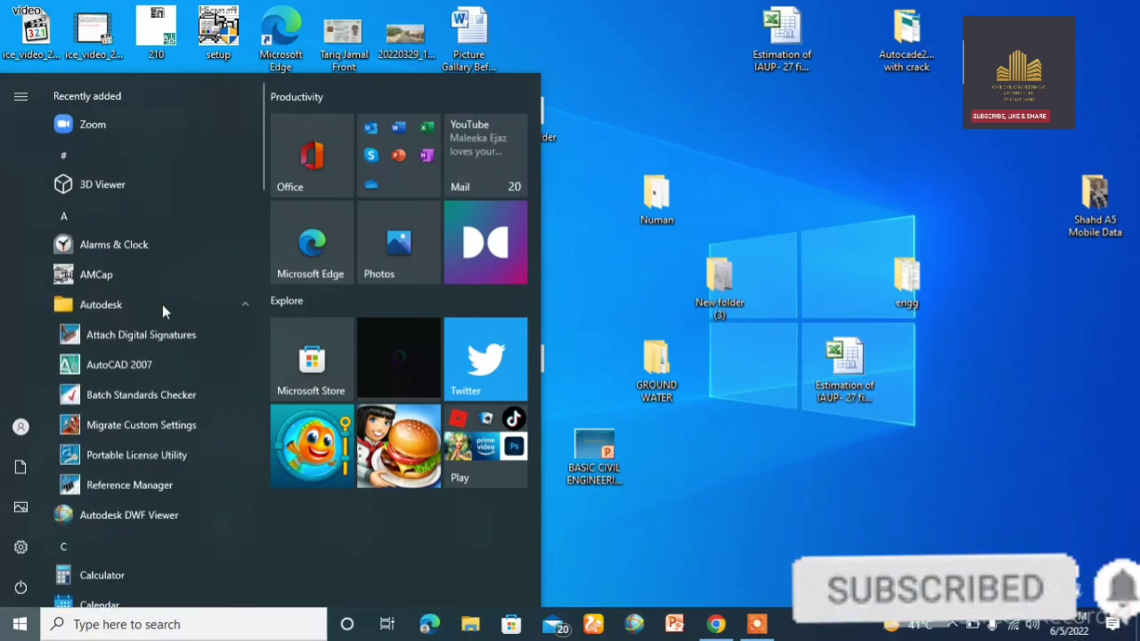
click(116, 362)
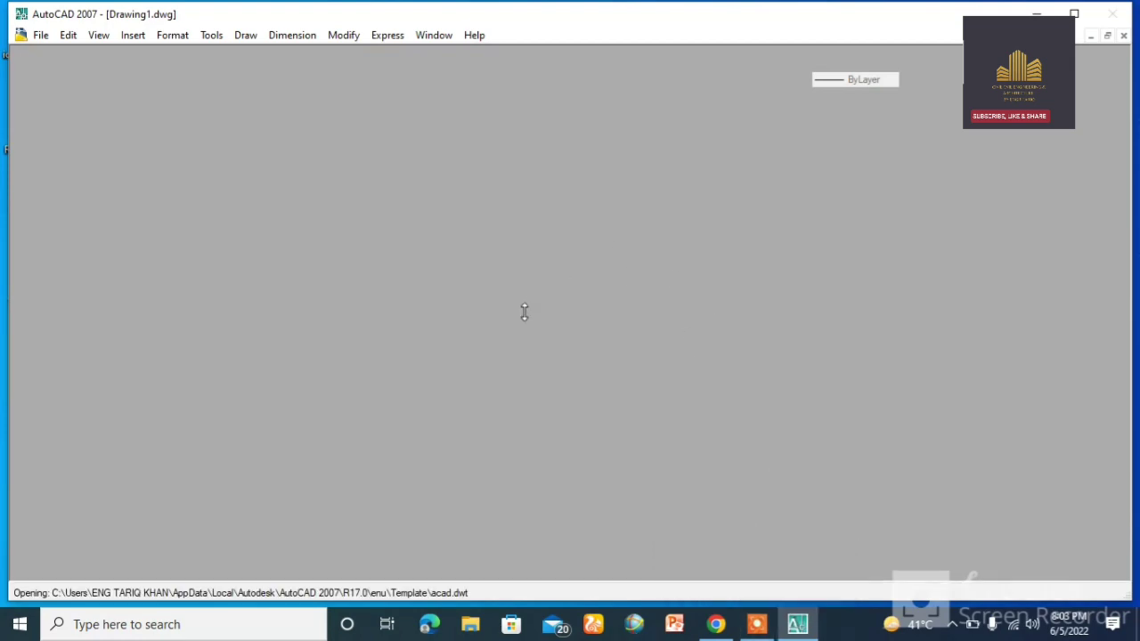
Step: Let Drawing1 finish loading in the Classic workspace, with the command line restored via COMMANDLINE
click(755, 627)
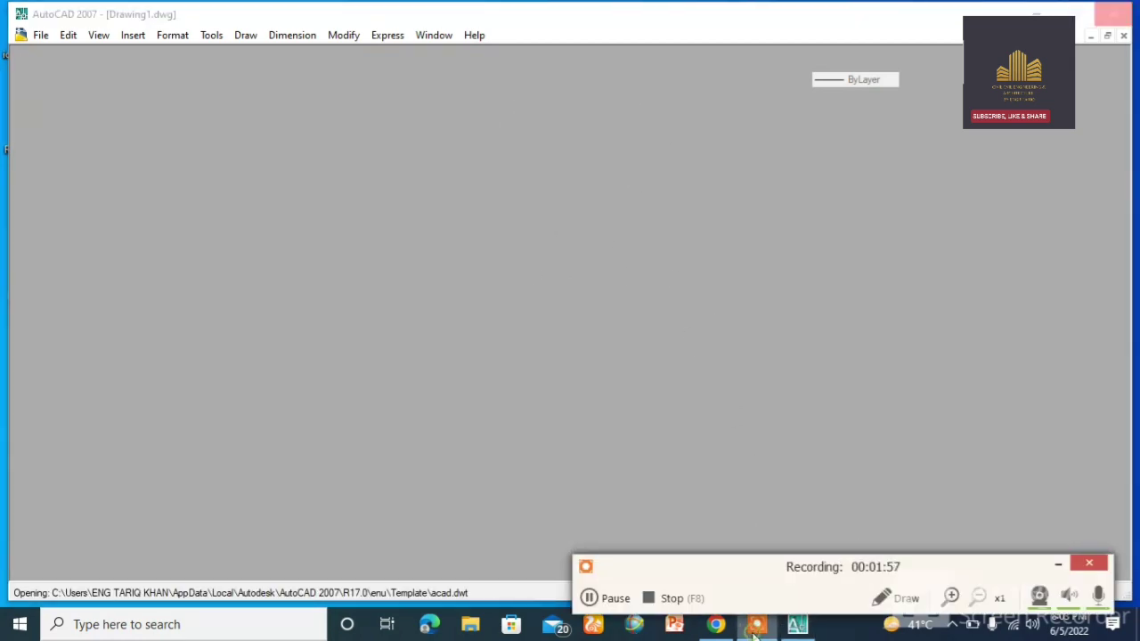
click(599, 603)
click(591, 599)
text(COMMANDLINE)
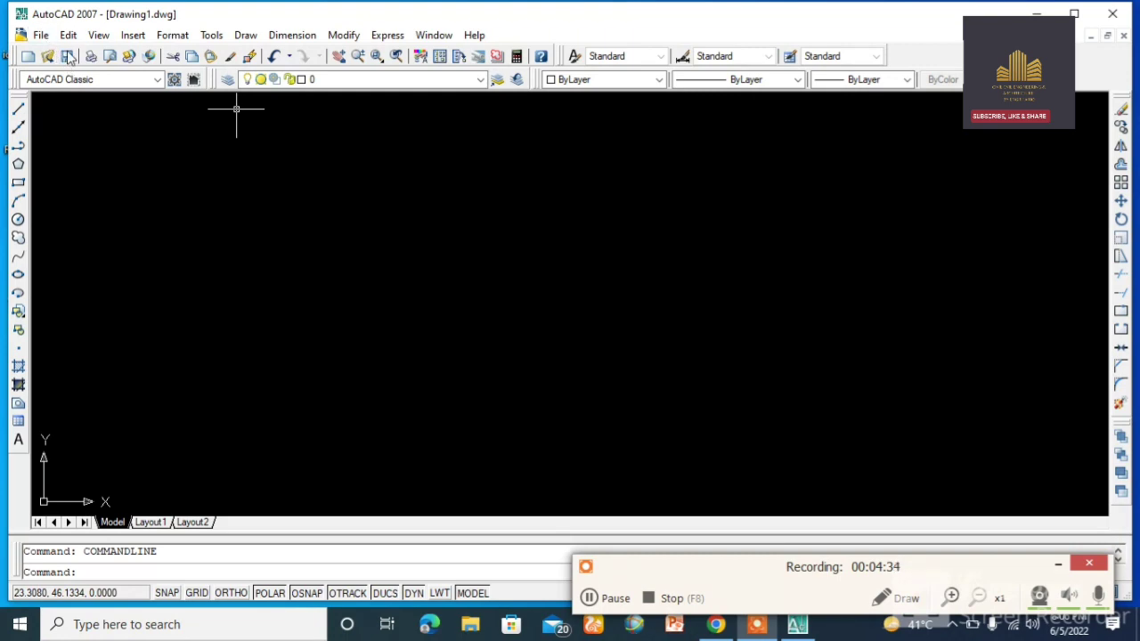
Step: Save the drawing as Tariq.dwg on the Desktop, then minimize and restore the AutoCAD window
click(67, 57)
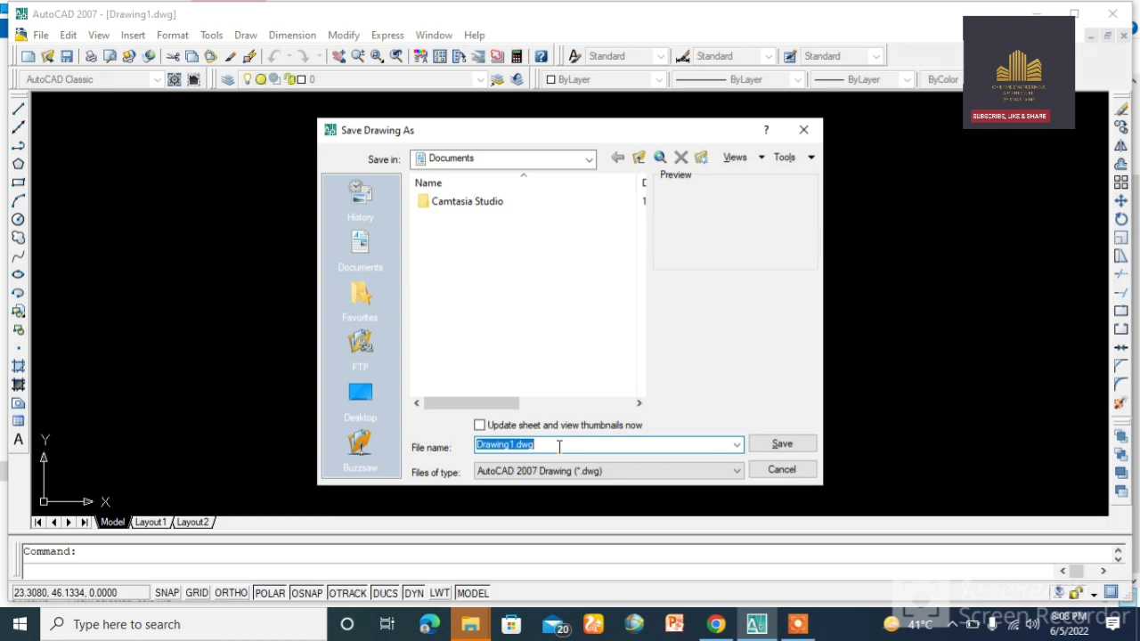
text(Ta)
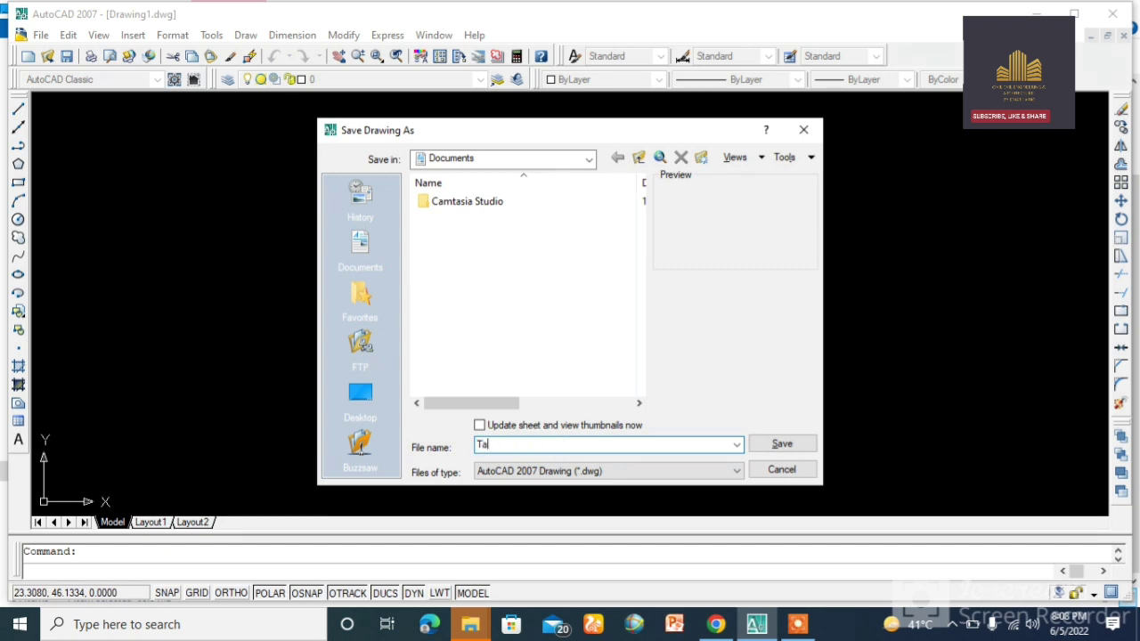
text(riq)
click(360, 403)
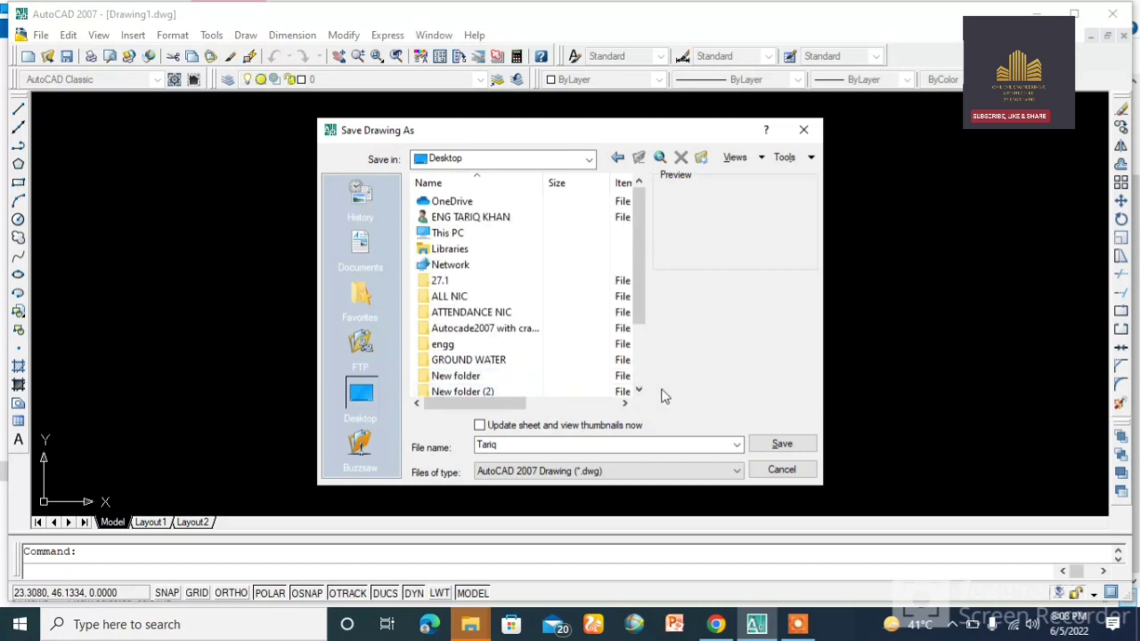
click(780, 444)
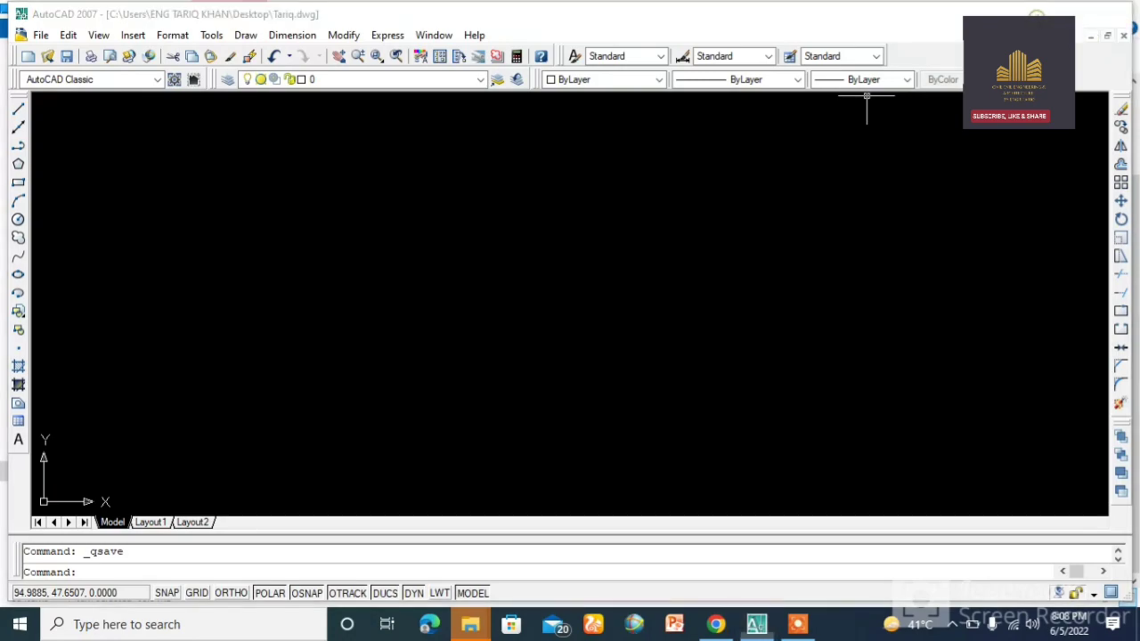
click(1036, 13)
click(758, 624)
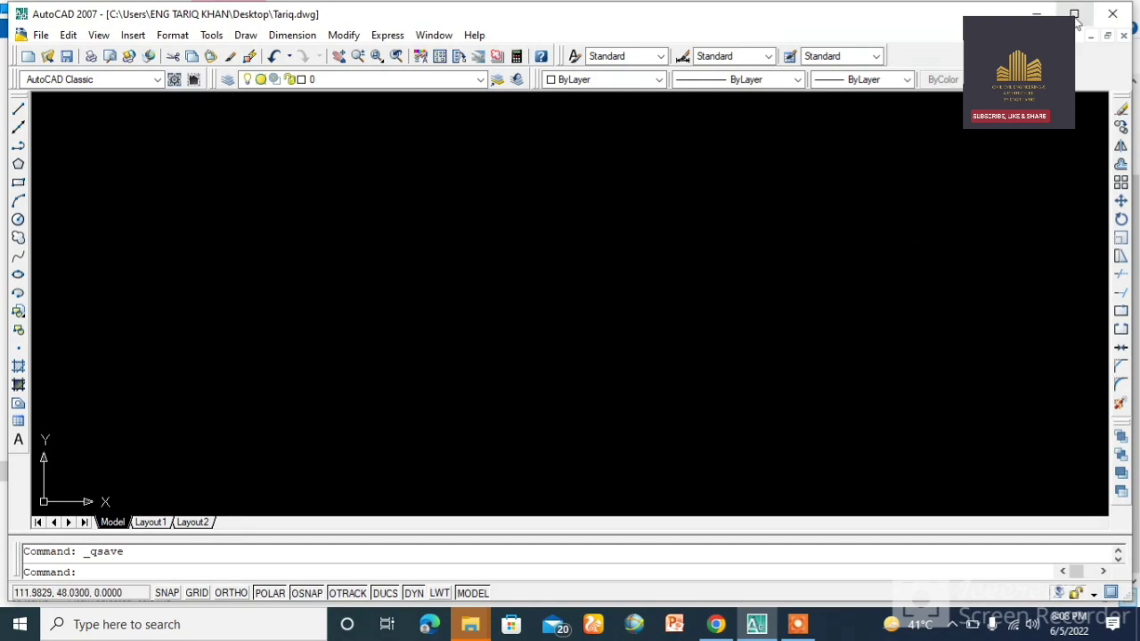
Step: Maximize the Tariq.dwg window and browse the File, Edit, View and Tools menus
click(1074, 13)
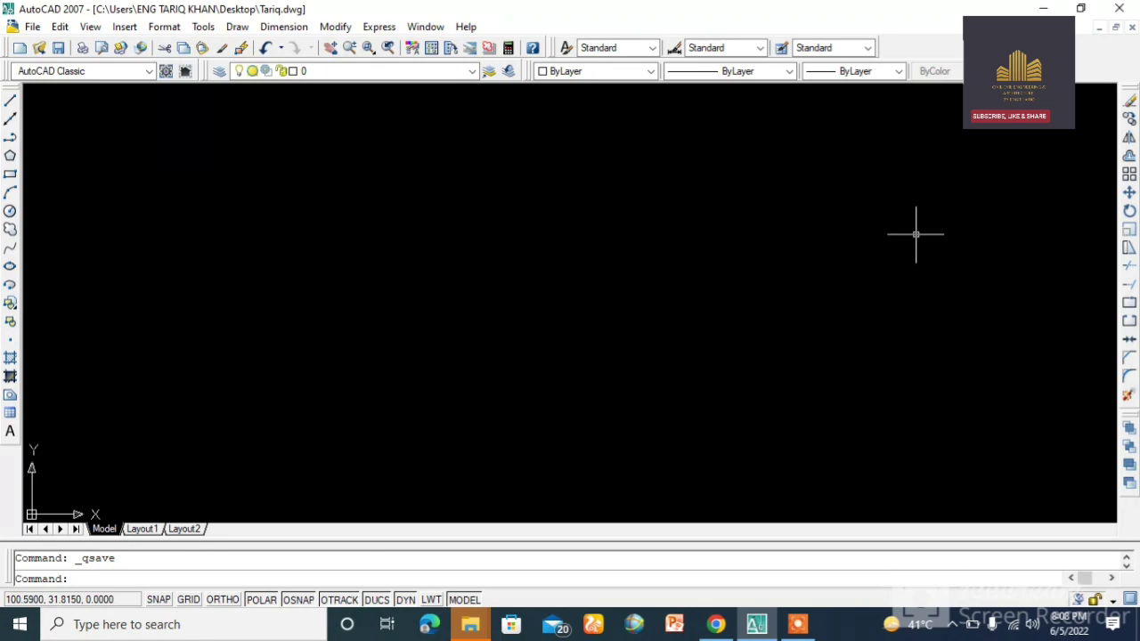
click(41, 30)
click(40, 30)
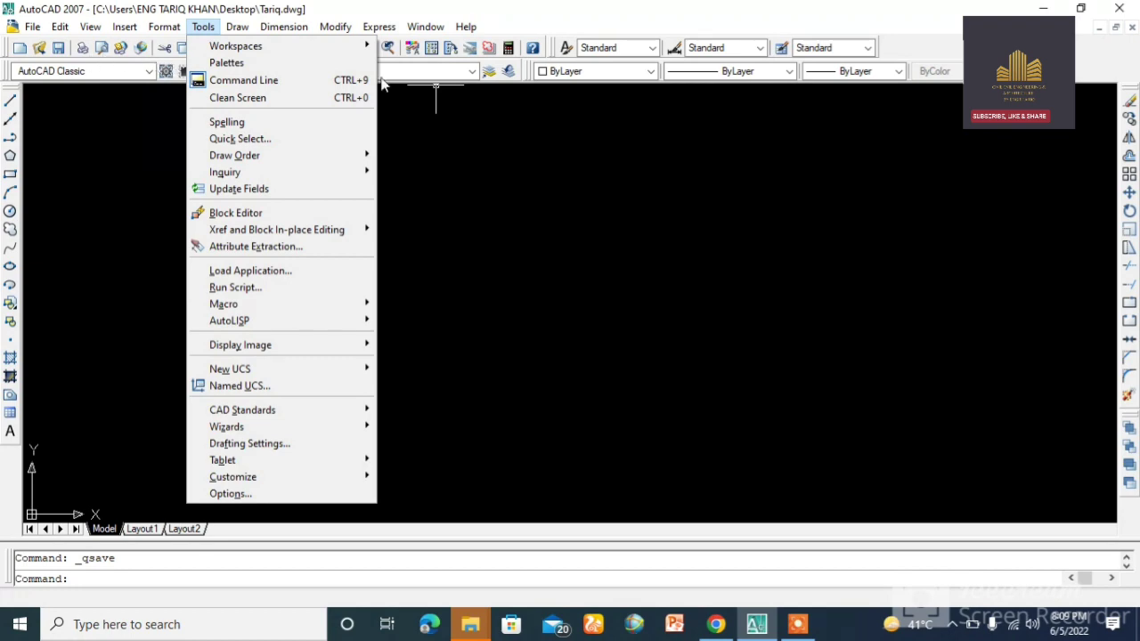
click(140, 134)
click(140, 134)
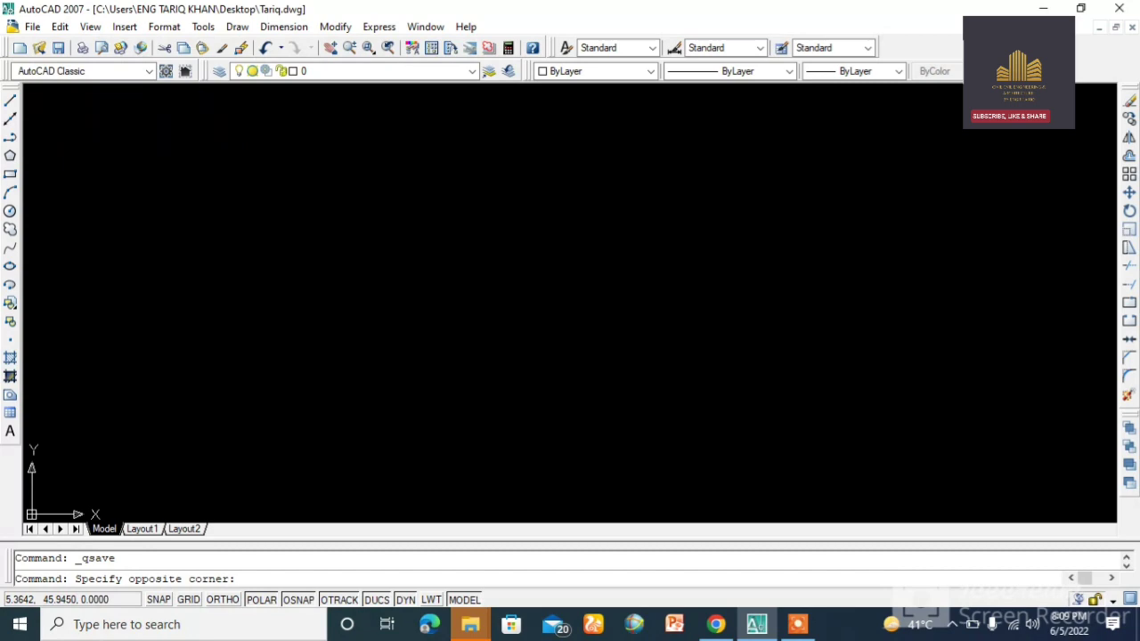
click(79, 110)
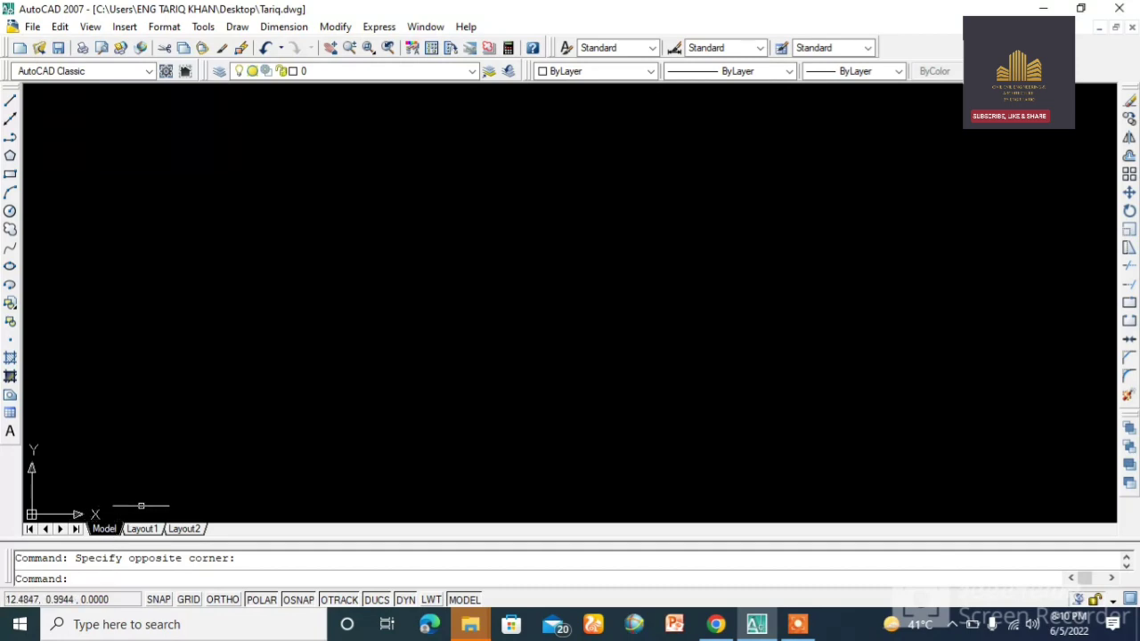
click(141, 529)
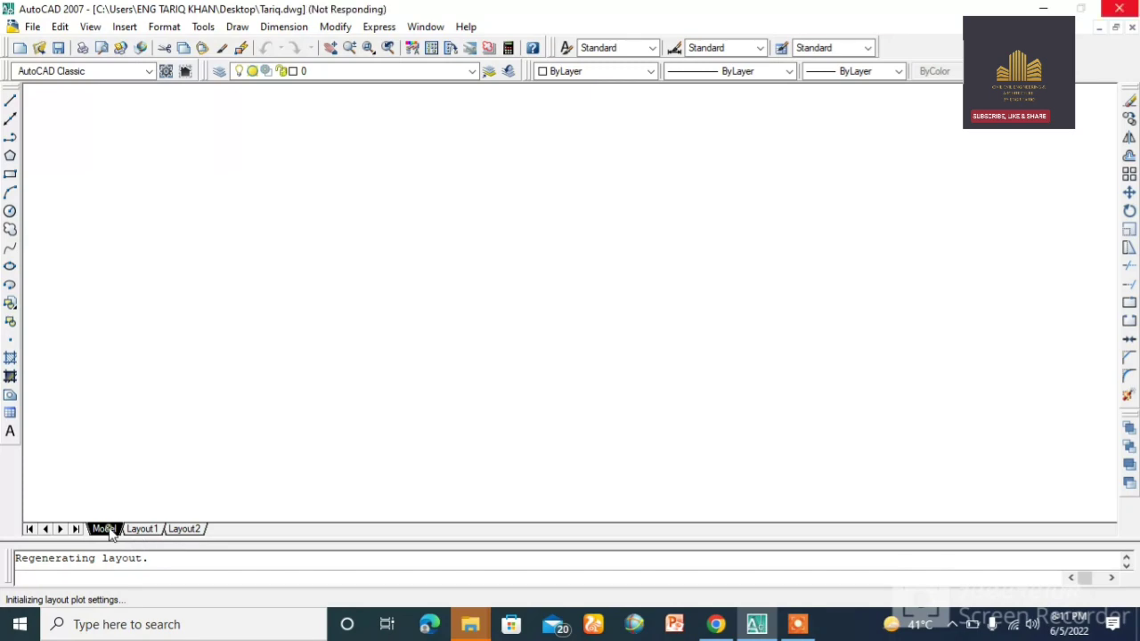
click(111, 531)
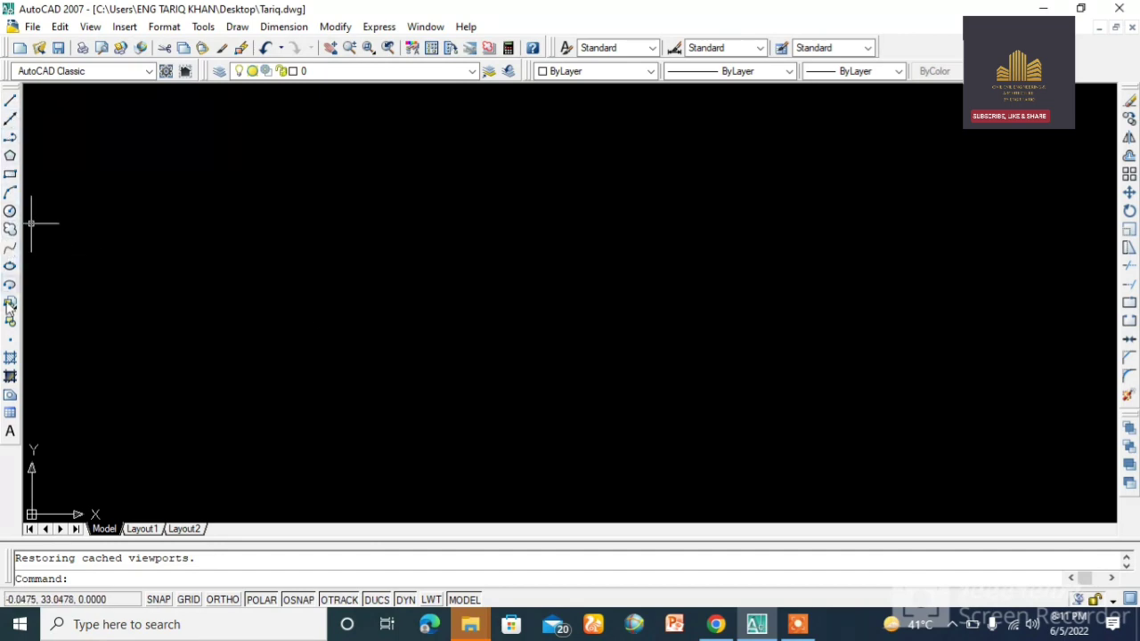
click(205, 29)
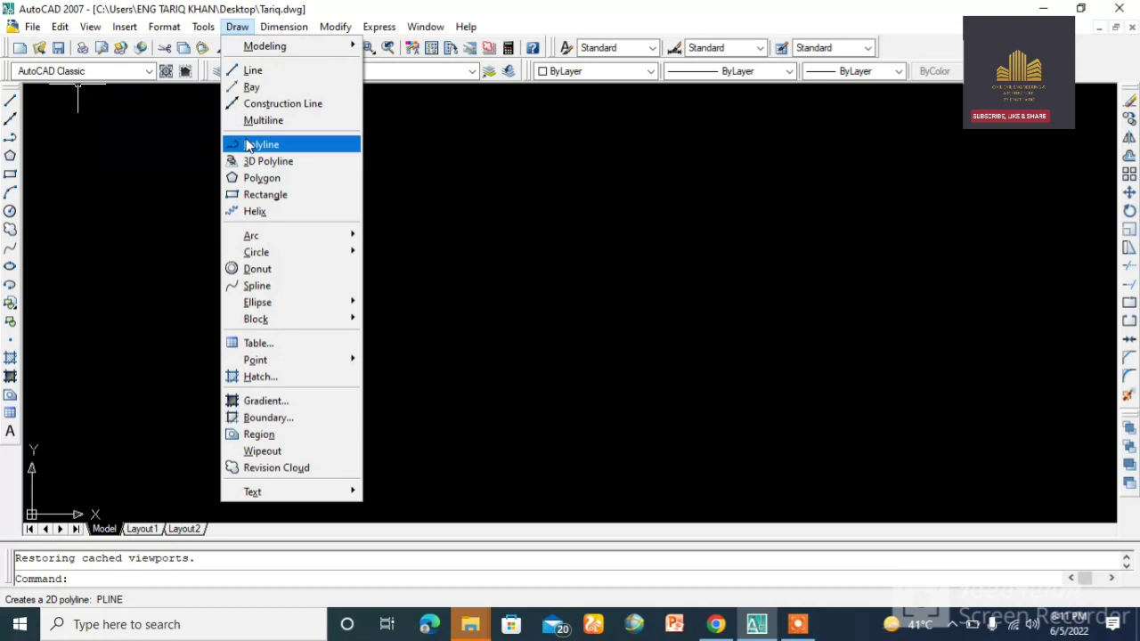
click(59, 168)
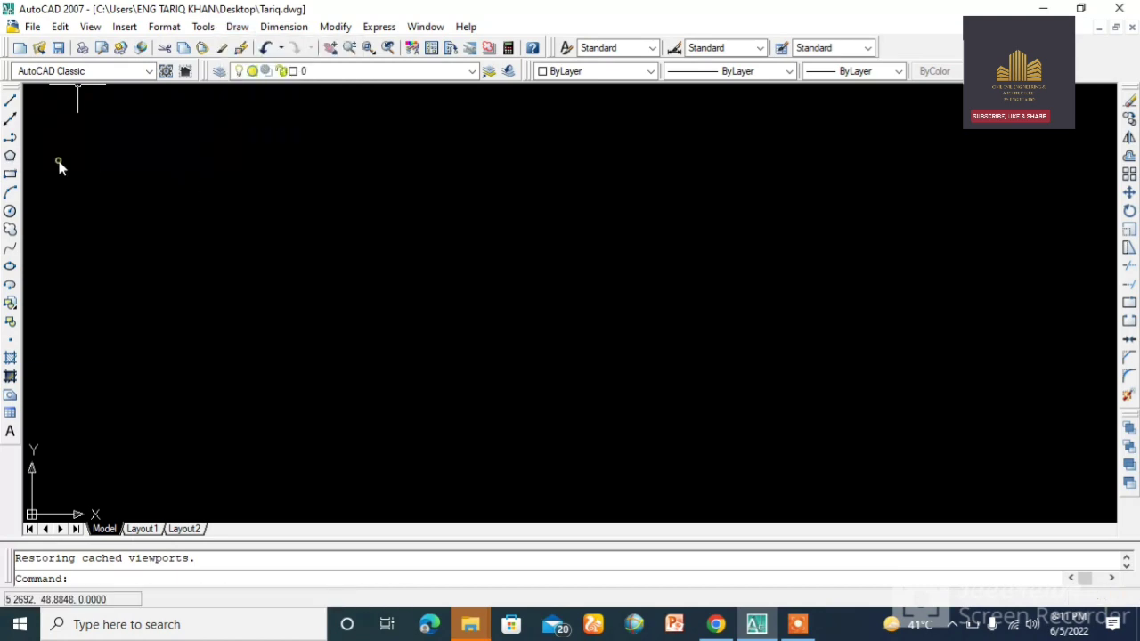
click(57, 163)
click(39, 121)
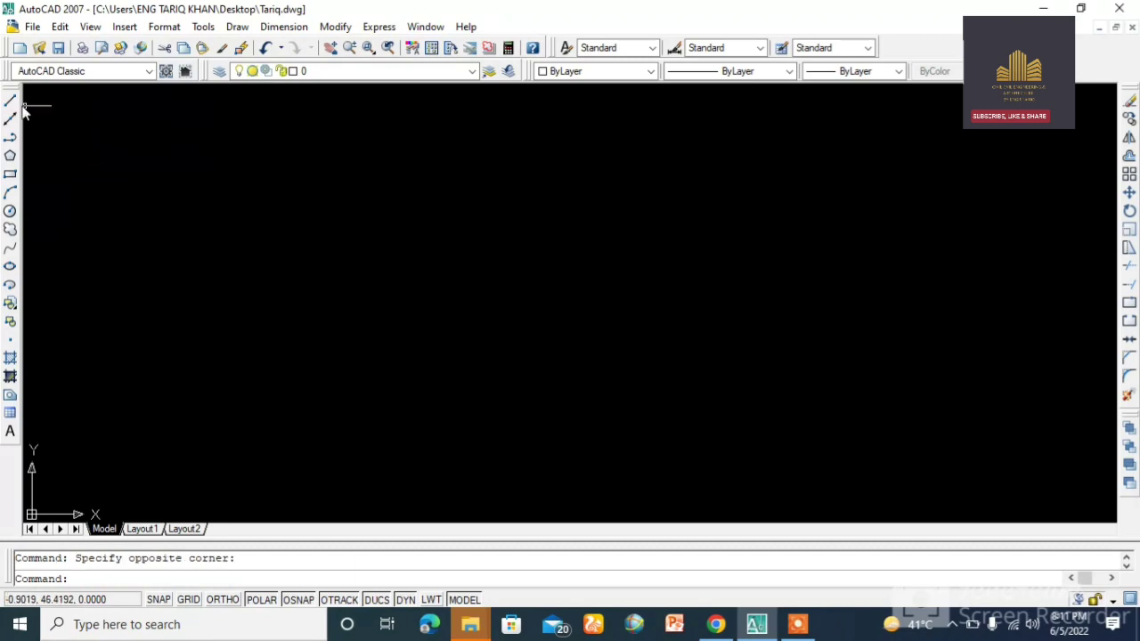